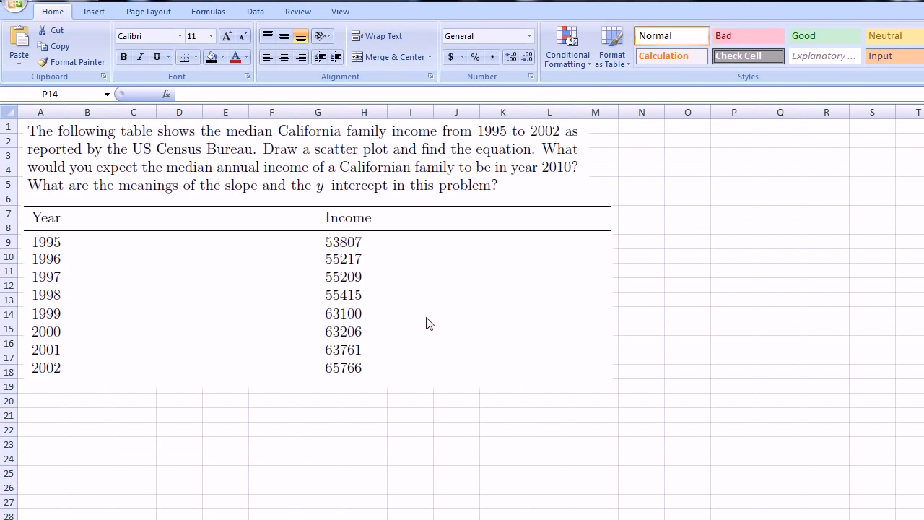
Enter the header "Years Since 1995" in cell N1 and widen column N to fit it
left_click(650, 138)
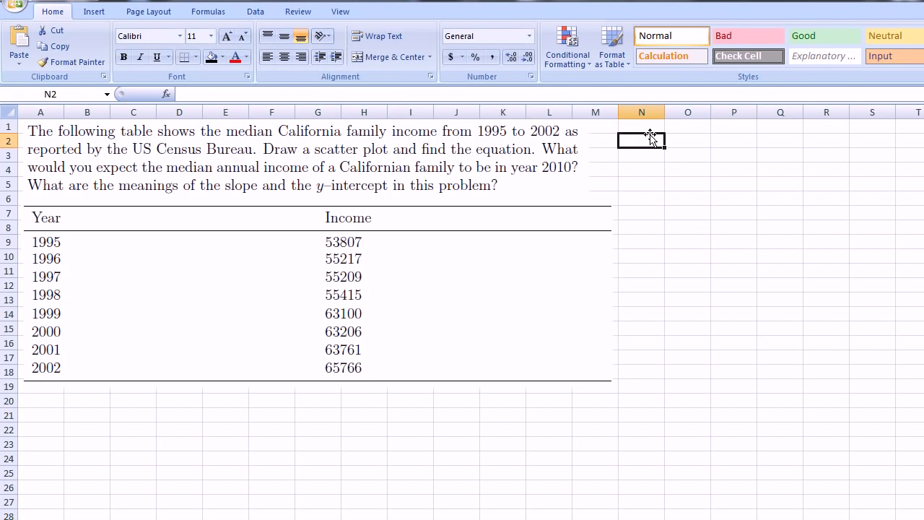
left_click(647, 127)
type("Years S")
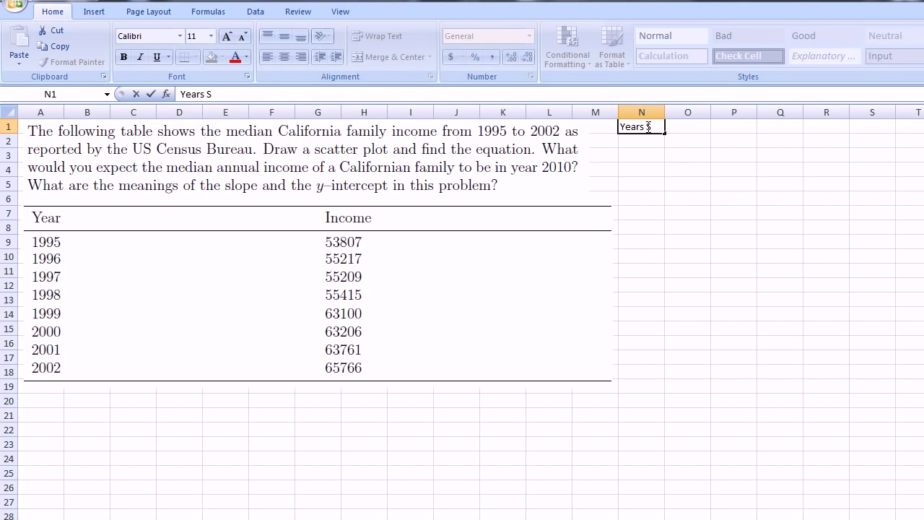
type("ince 1995")
key("Tab")
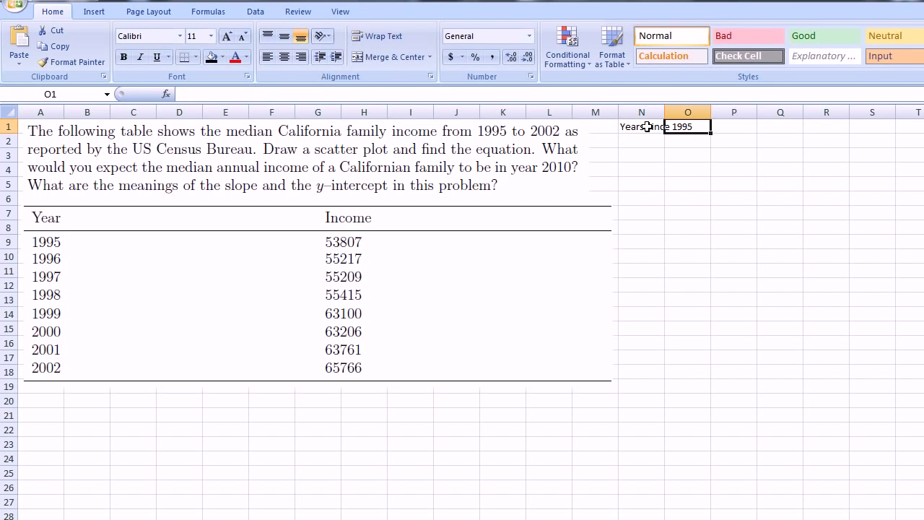
left_click_drag(664, 112, 697, 112)
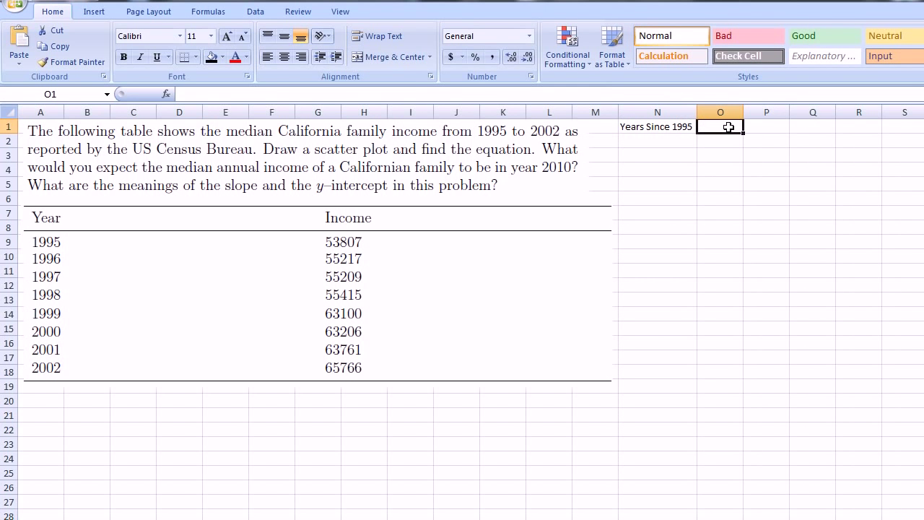
Enter the header "Income" in cell O1
type("Ind")
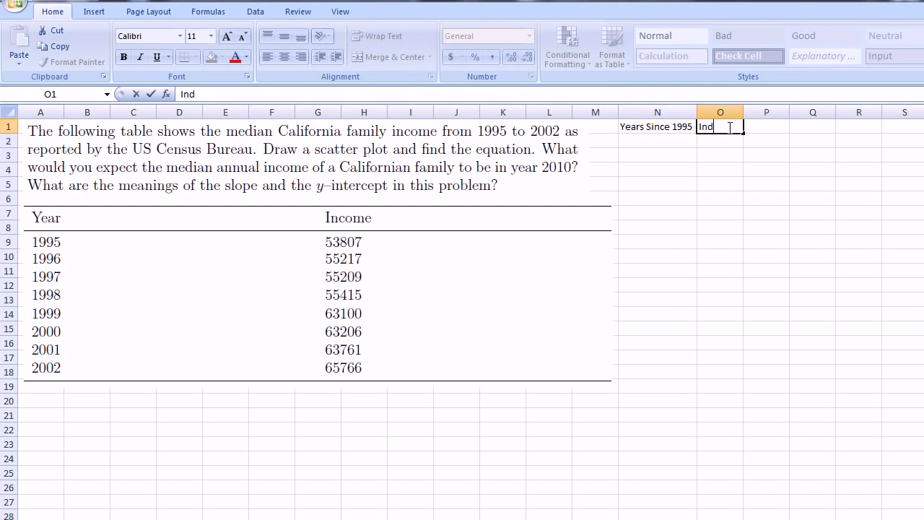
type("come")
key("Return")
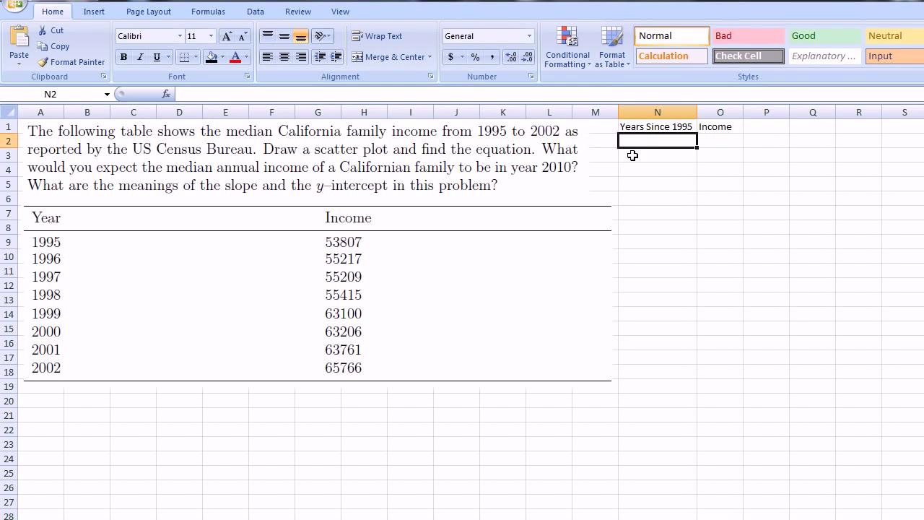
Enter 0 through 4 in cells N2:N6 and extend the series down to 12 in N14
type("0")
key("Return")
type("1")
key("Return")
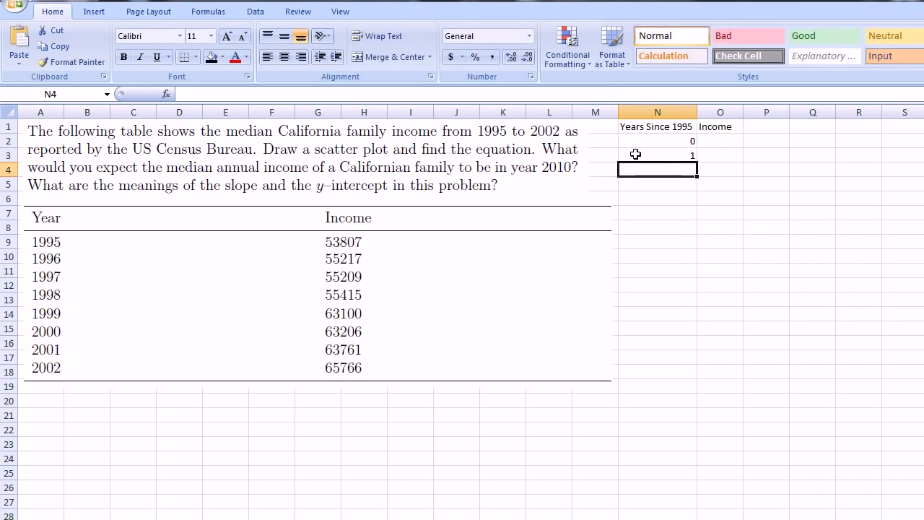
type("2")
key("Return")
type("3")
key("Return")
type("4")
key("Return")
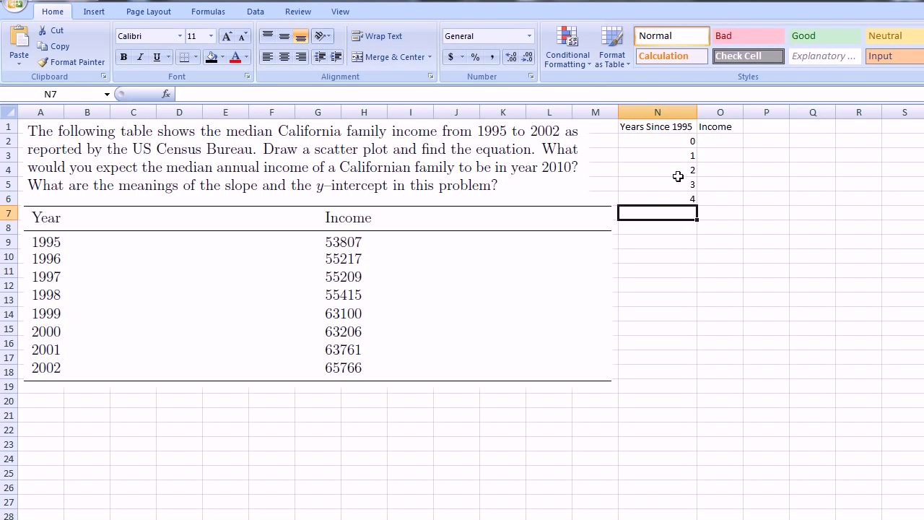
left_click_drag(671, 141, 682, 324)
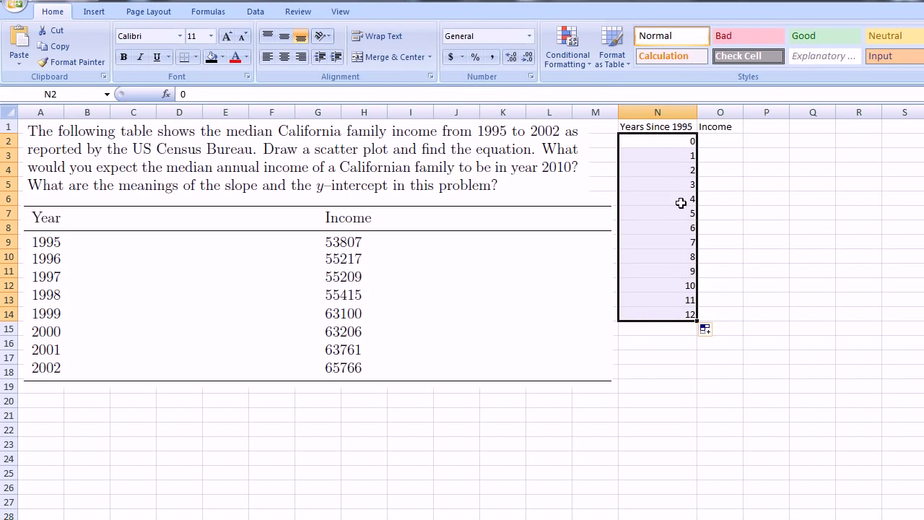
left_click(657, 352)
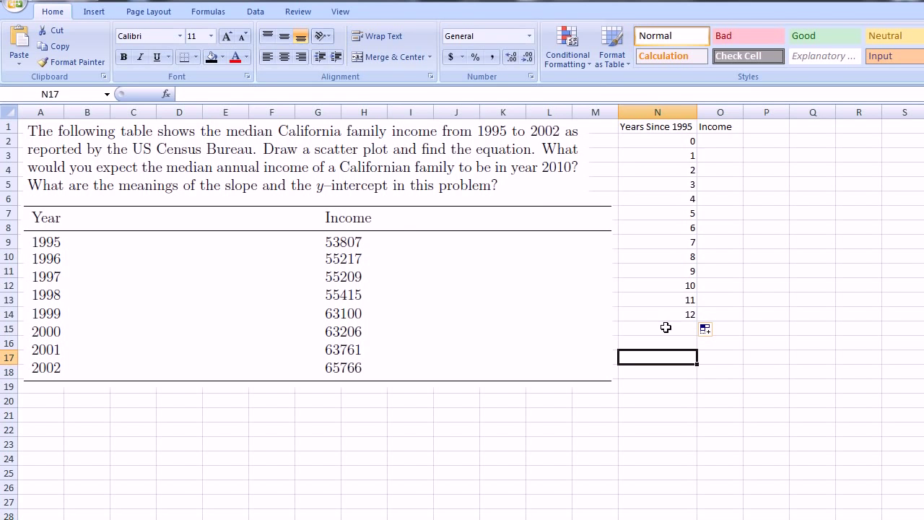
Enter the 1995 to 1998 incomes 53807, 55217, 55209 and 55415 in cells O2:O5
left_click(711, 145)
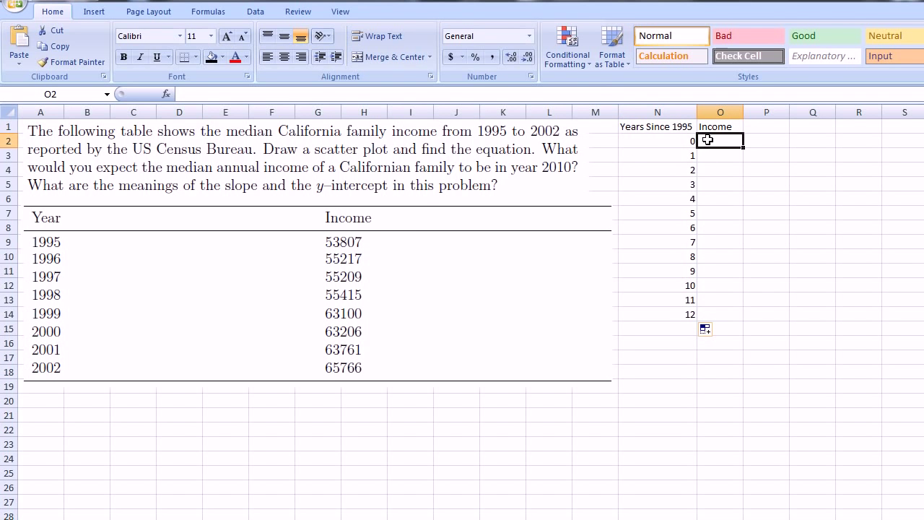
type("53807")
key("Return")
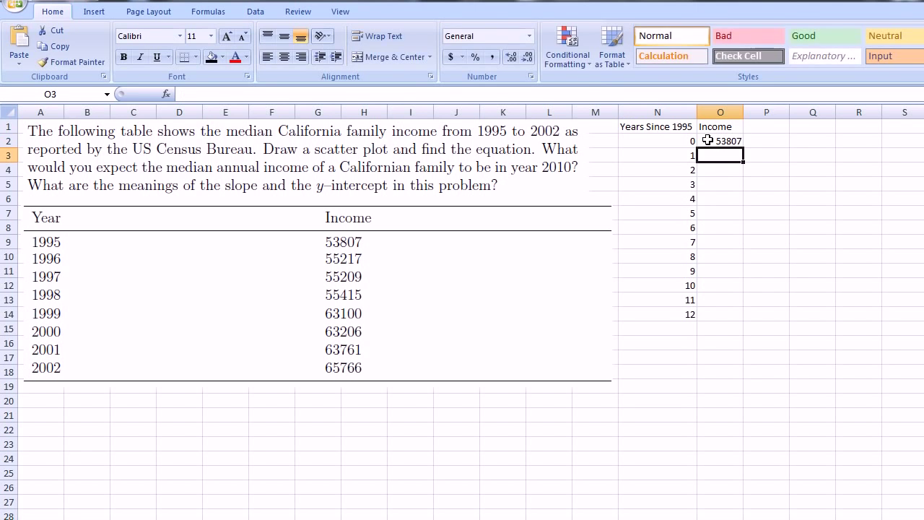
type("55217")
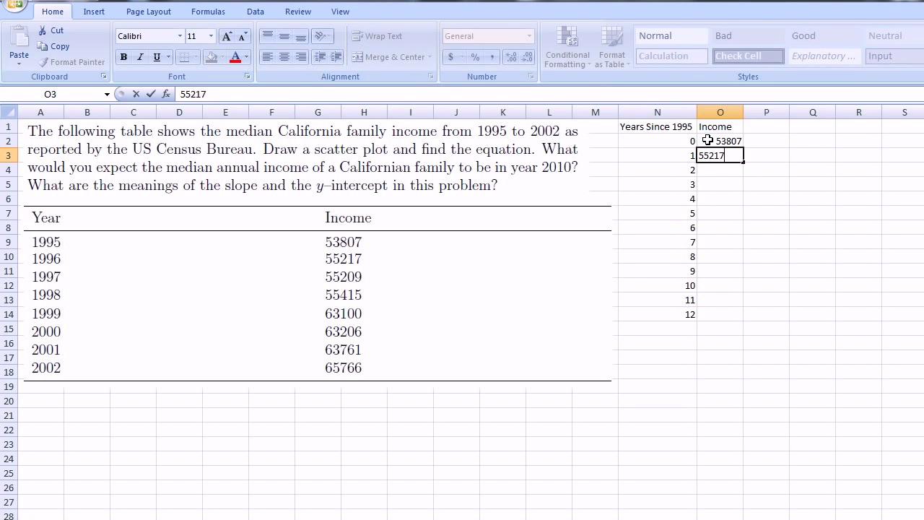
key("Return")
type("55209")
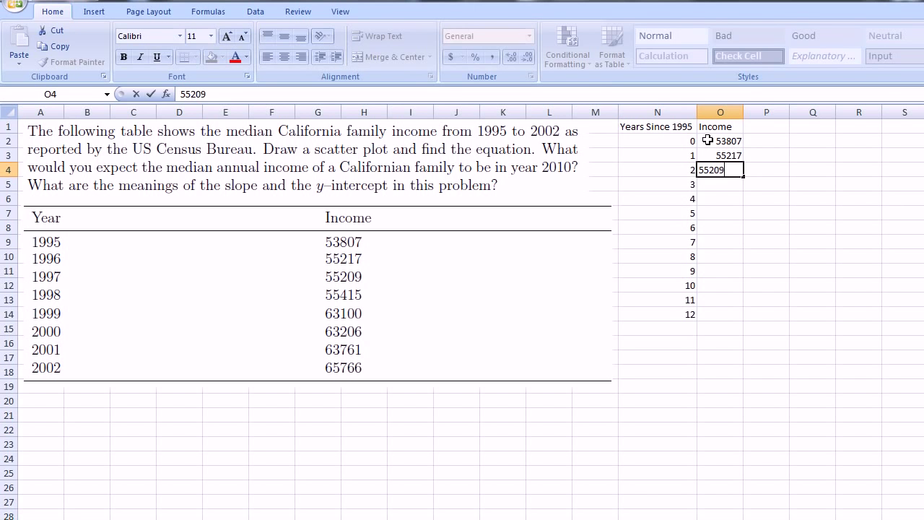
key("Return")
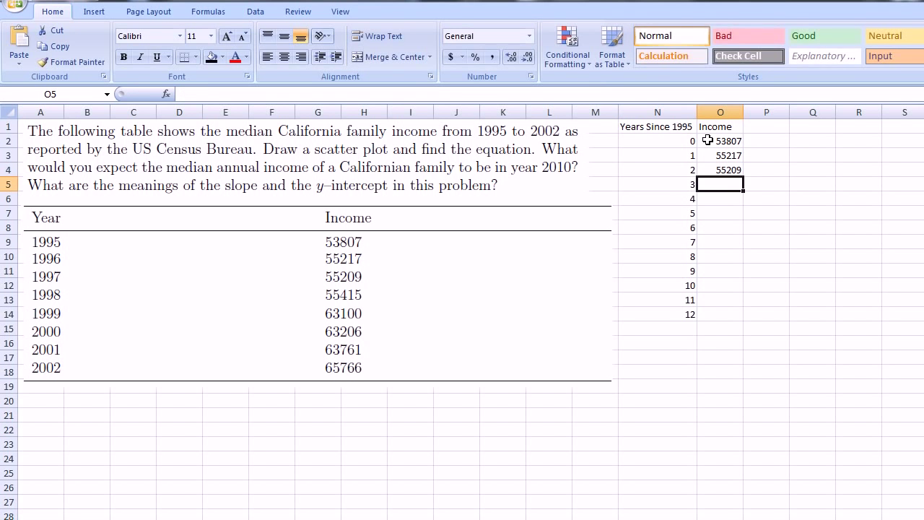
type("5541")
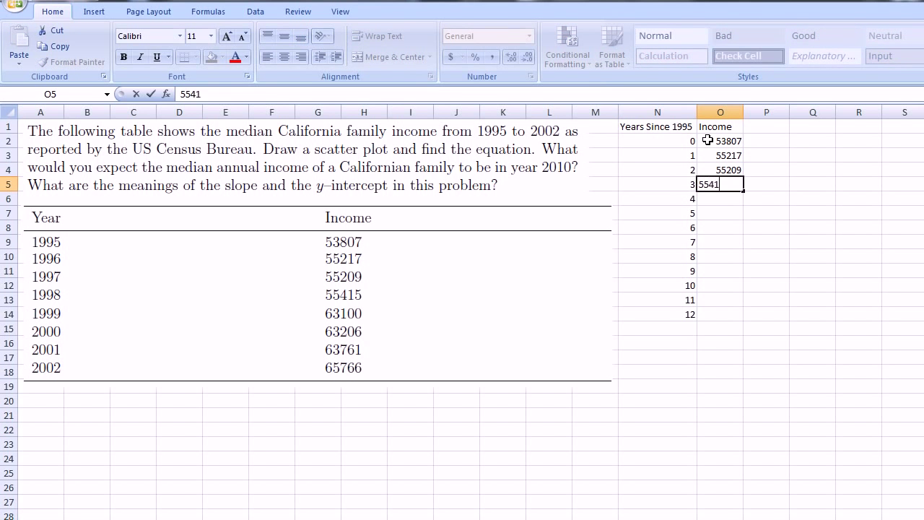
type("5")
key("Return")
Enter the 1999 to 2002 incomes 63100, 63206, 63761 and 65766 in cells O6:O9
type("6")
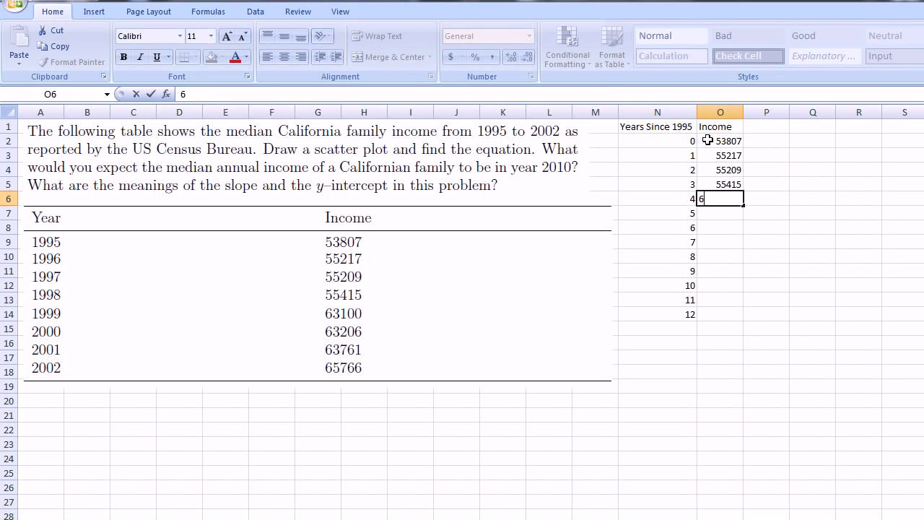
type("3100")
key("Return")
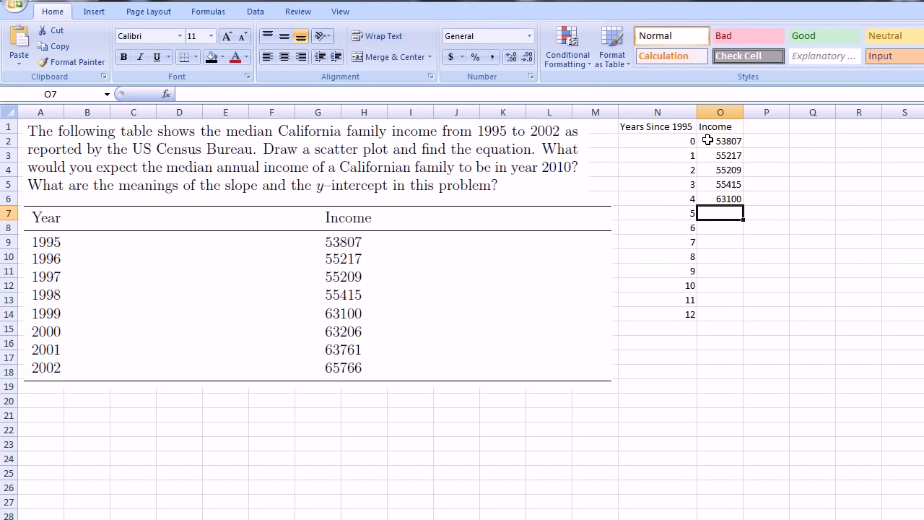
type("63206")
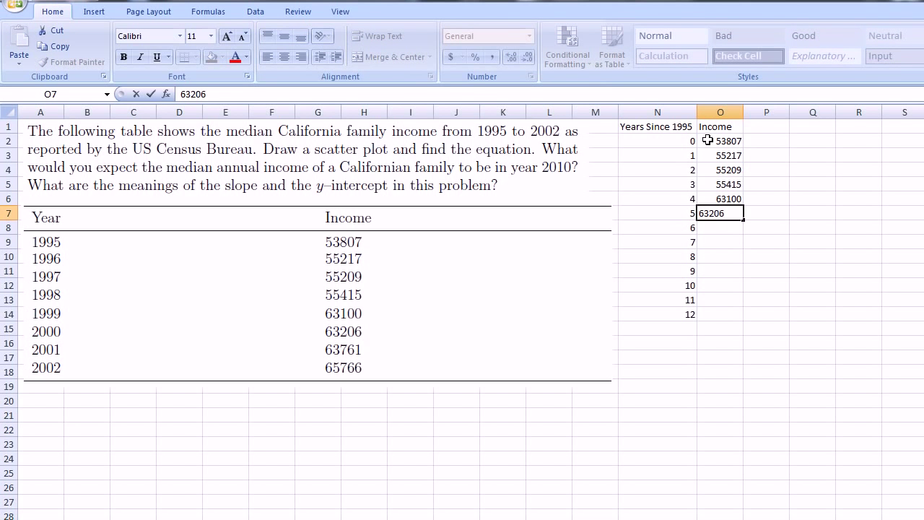
key("Return")
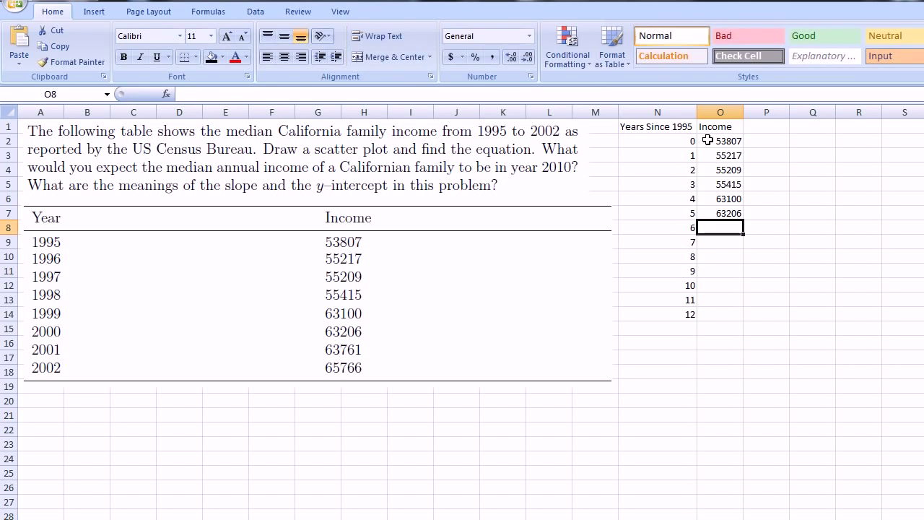
type("63")
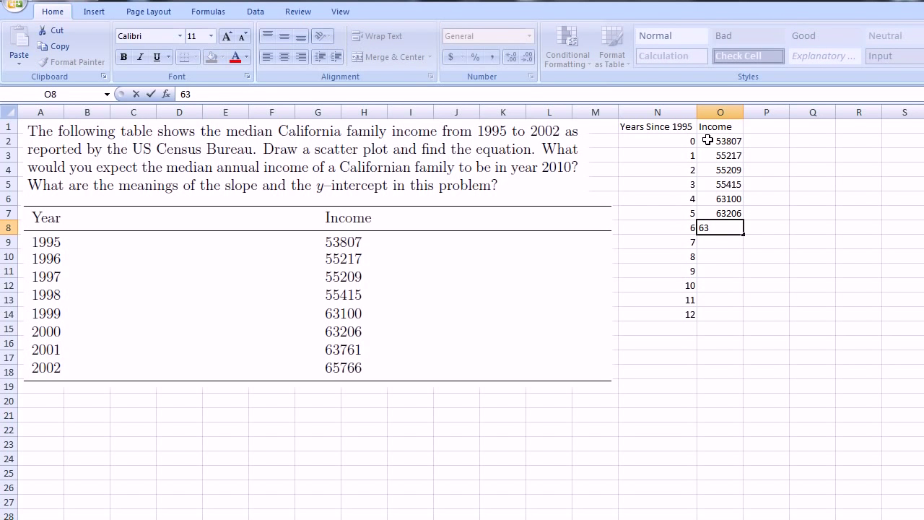
type("761")
key("Return")
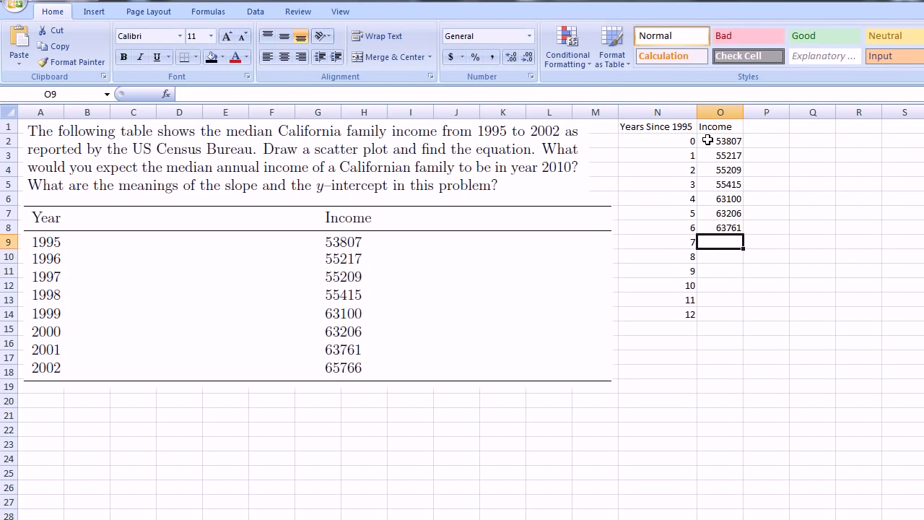
type("65766")
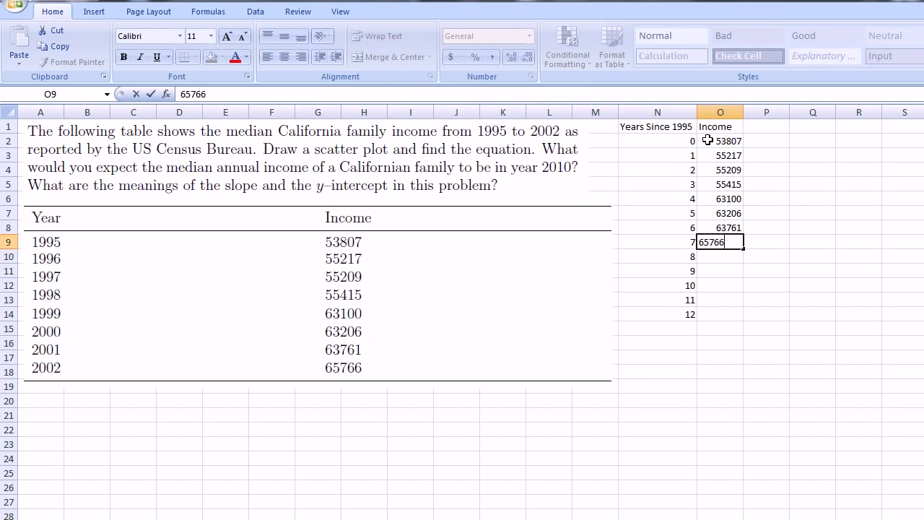
key("Return")
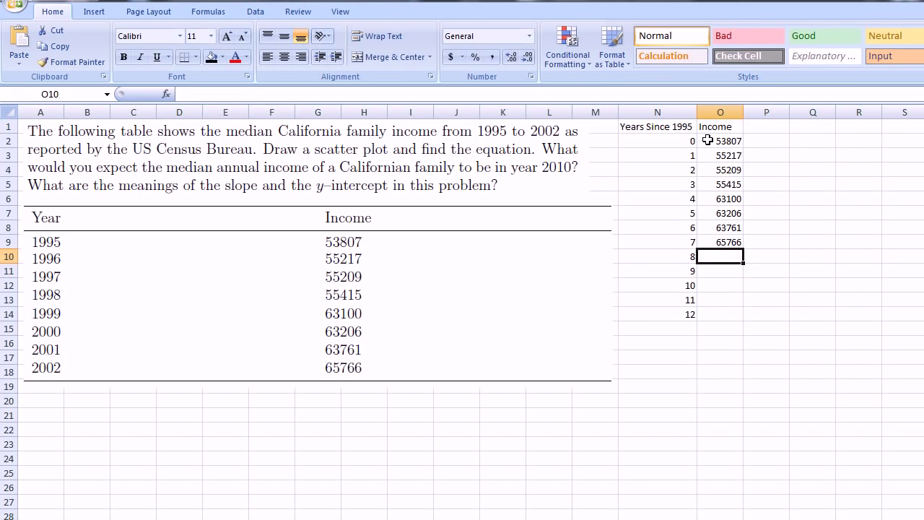
Clear the surplus year numbers 8 through 12 from cells N10:N14
left_click_drag(678, 253, 690, 315)
right_click(689, 315)
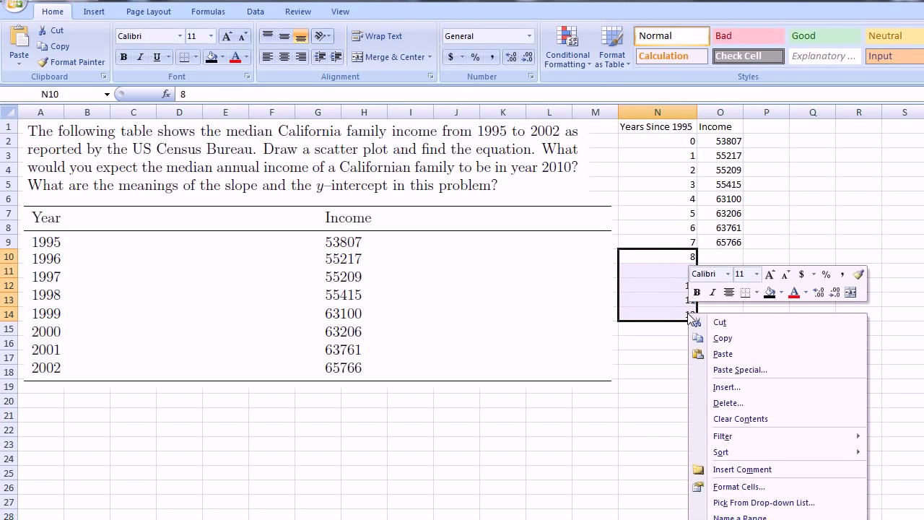
left_click(758, 418)
left_click(902, 355)
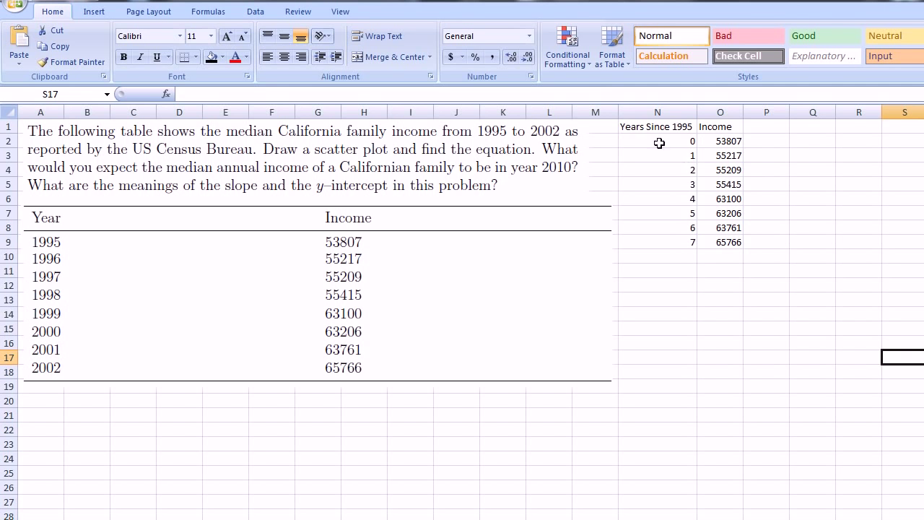
Insert a markers-only scatter chart of the data in N1:O9 and shift it slightly to the left
left_click_drag(645, 128, 719, 241)
left_click(95, 12)
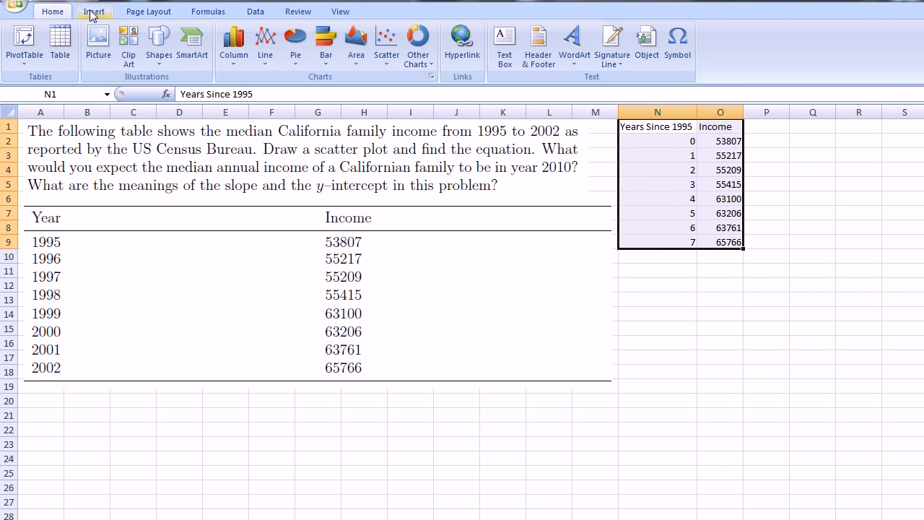
left_click(385, 62)
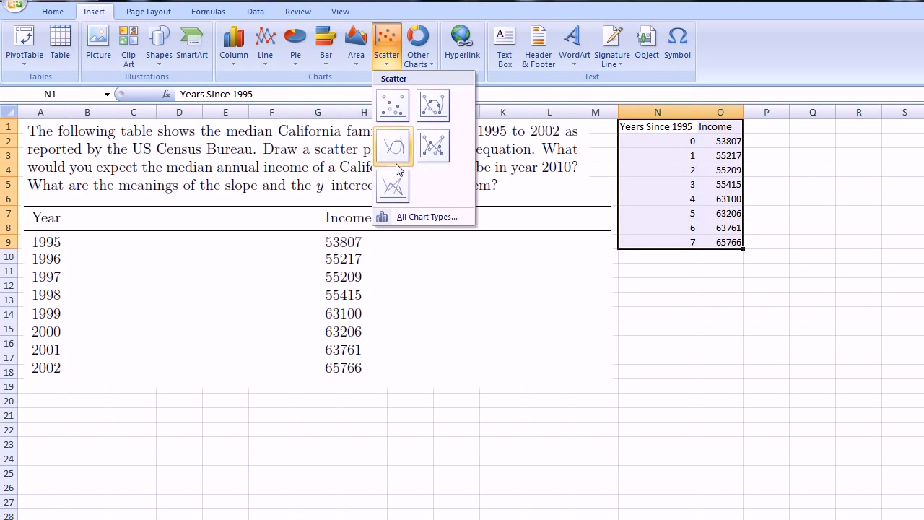
left_click(394, 104)
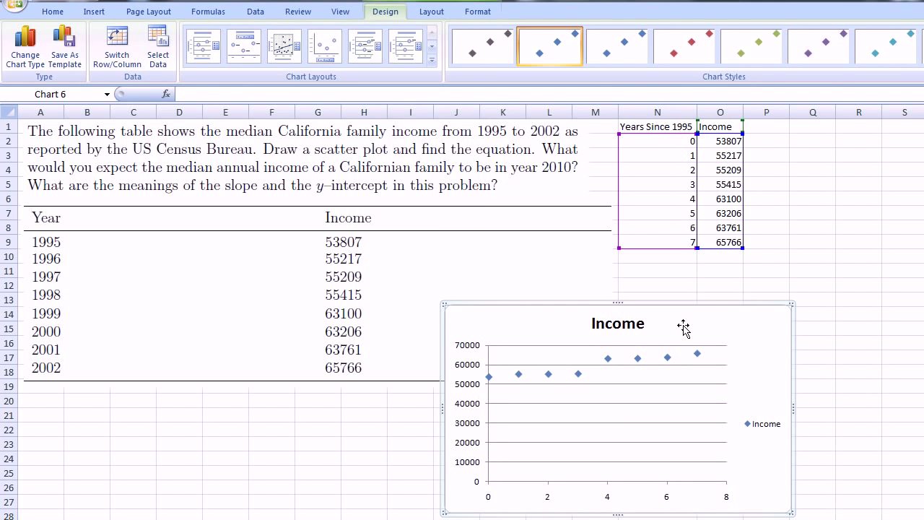
left_click_drag(684, 326, 650, 324)
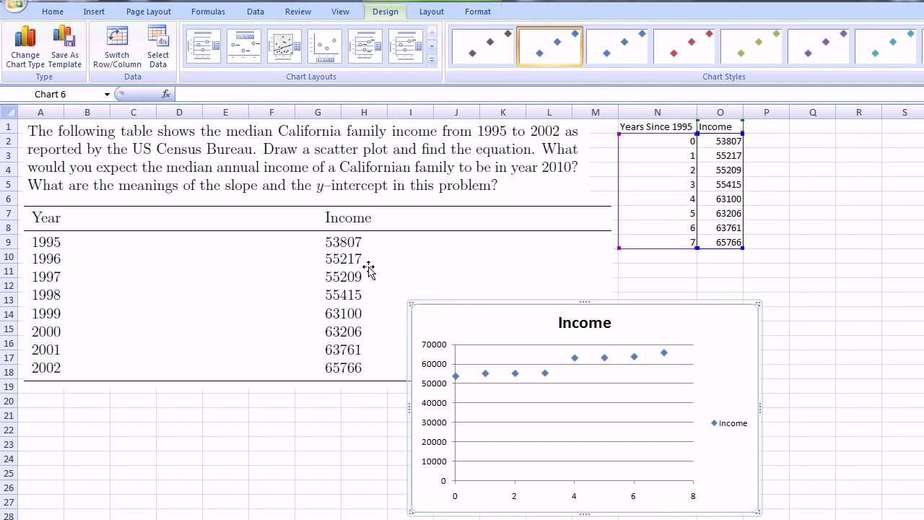
Apply the chart layout that adds axis titles, a linear trendline, its equation and the R² value
mouse_move(456, 381)
mouse_move(487, 381)
mouse_move(659, 355)
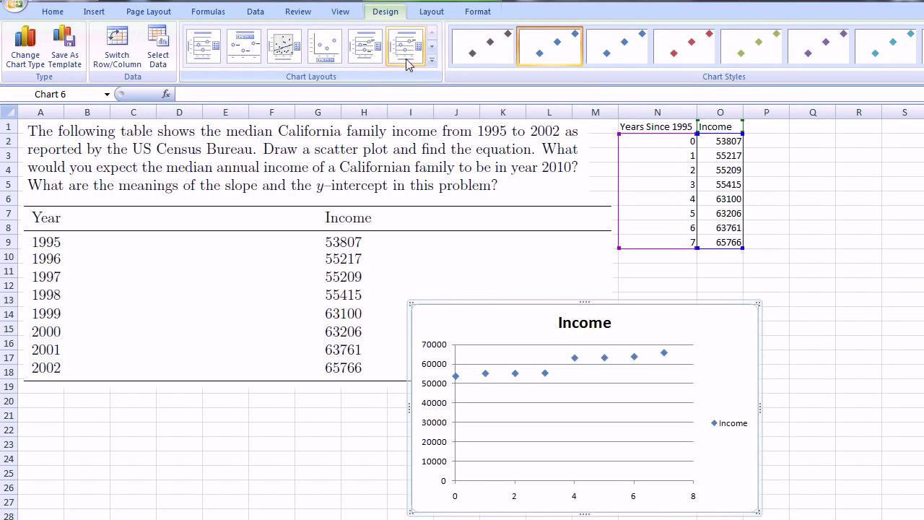
left_click(431, 60)
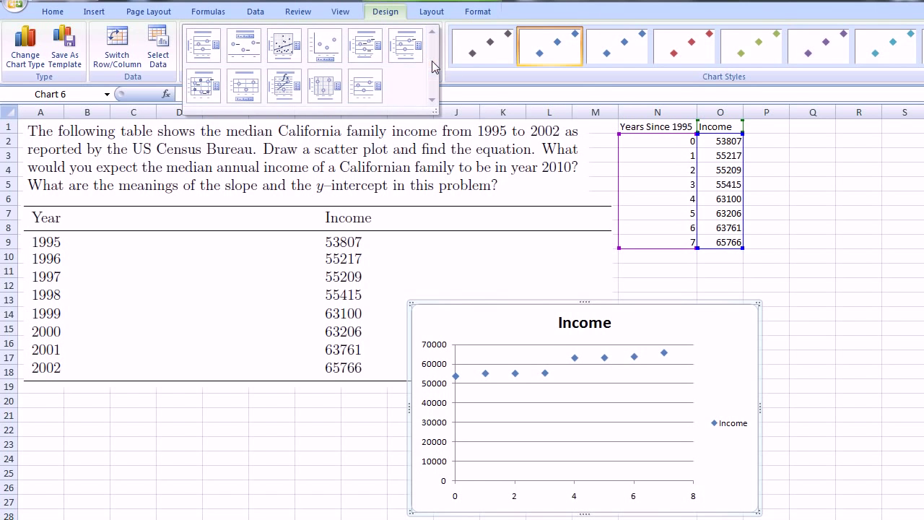
left_click(290, 88)
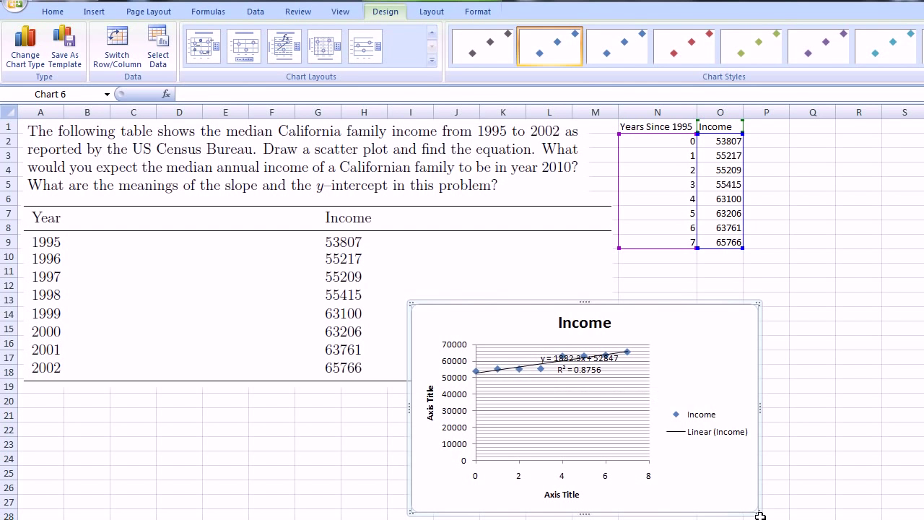
Enlarge the scatter chart and move it over the problem's table, clear of the data in columns N and O
left_click_drag(412, 303, 300, 224)
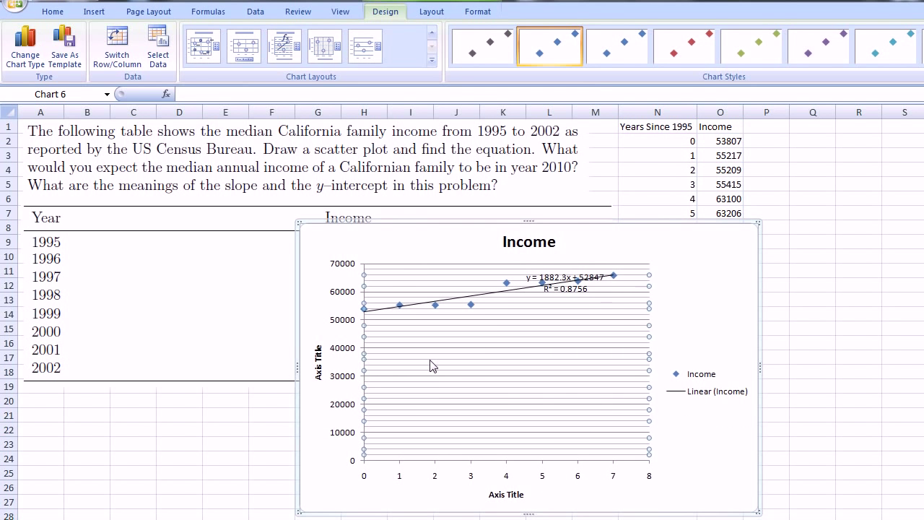
left_click_drag(686, 324, 487, 328)
left_click_drag(560, 514, 653, 519)
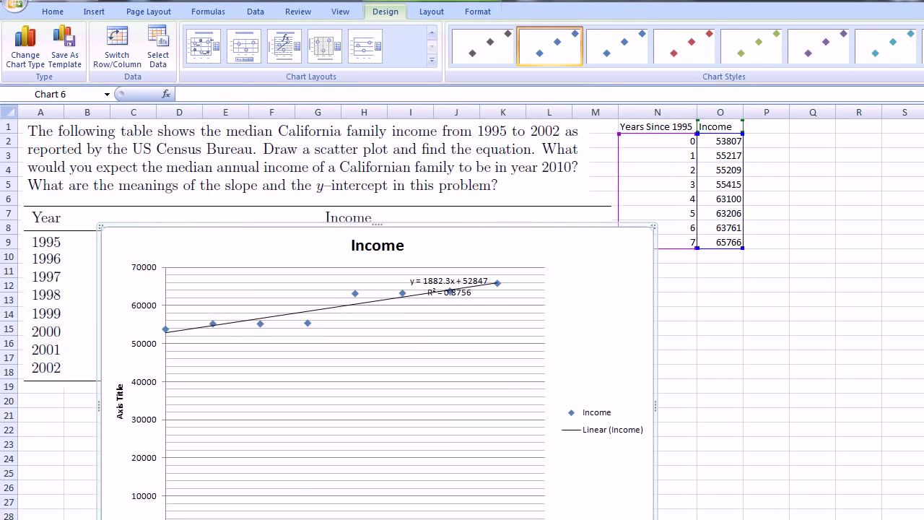
Move the scatter chart to just below the problem text and place its trendline equation and R² label in the blank area above the legend
left_click_drag(427, 252, 382, 184)
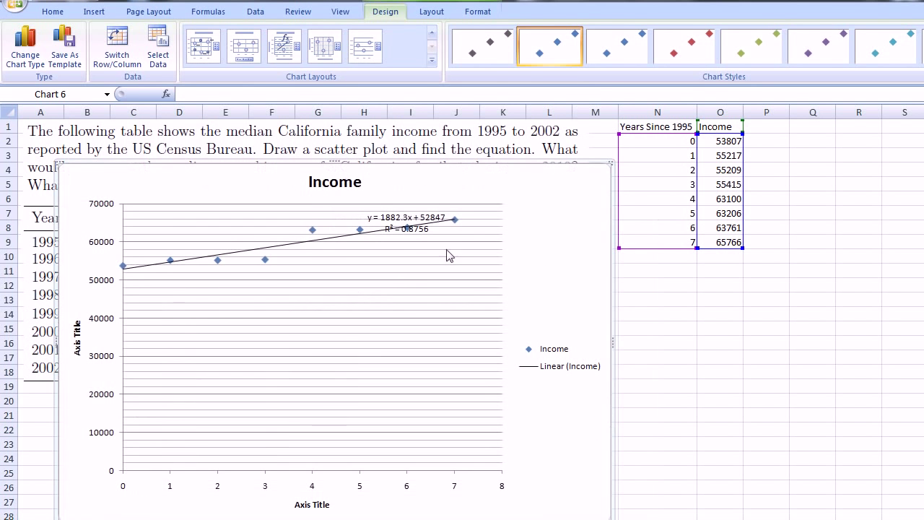
left_click(723, 416)
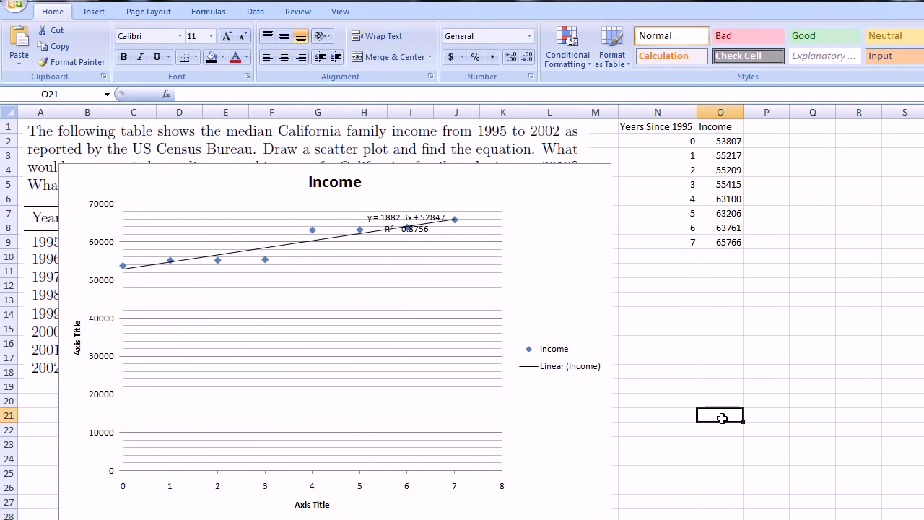
left_click(388, 216)
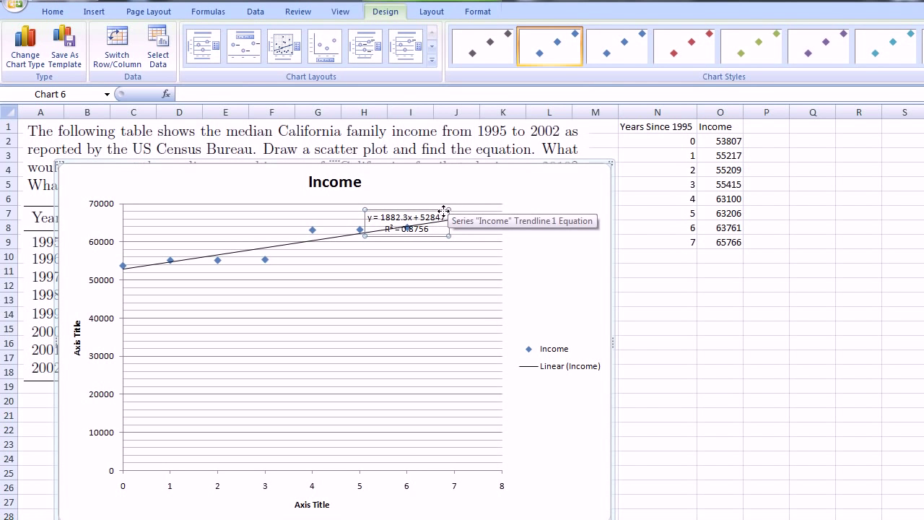
left_click_drag(443, 210, 590, 213)
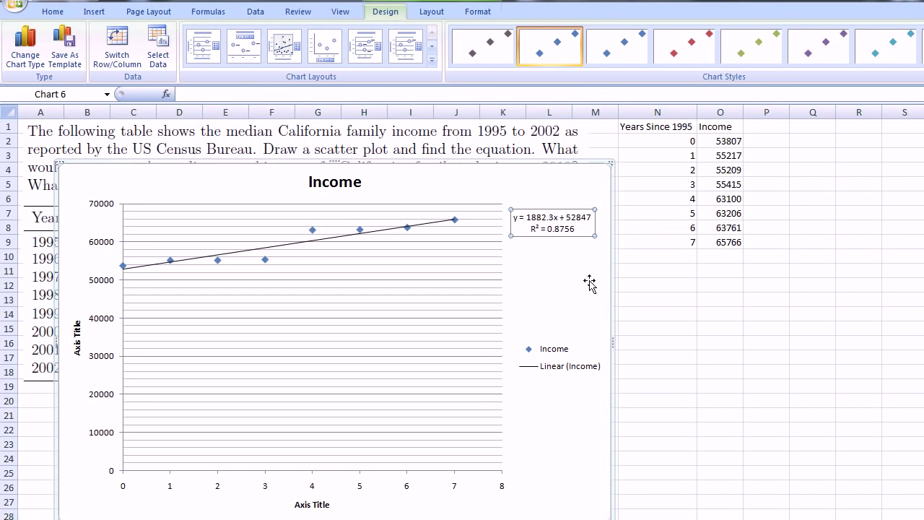
left_click(686, 301)
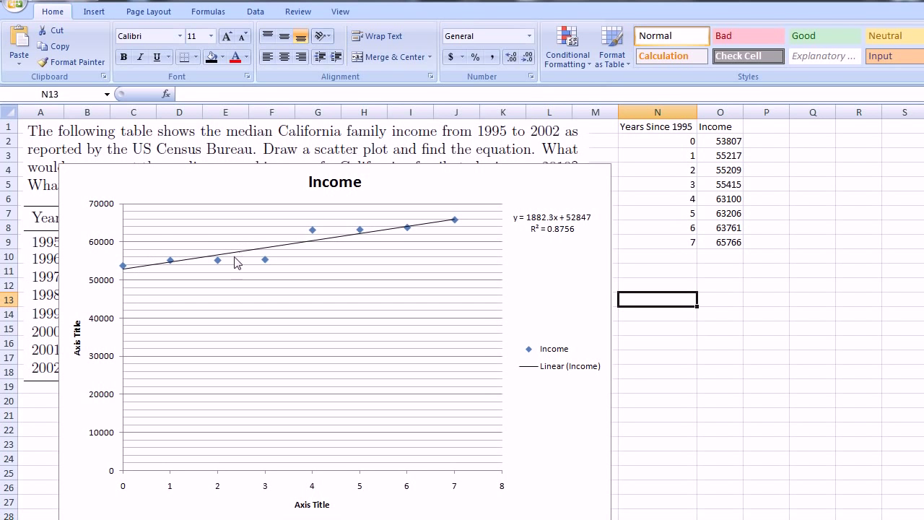
left_click_drag(408, 192, 407, 238)
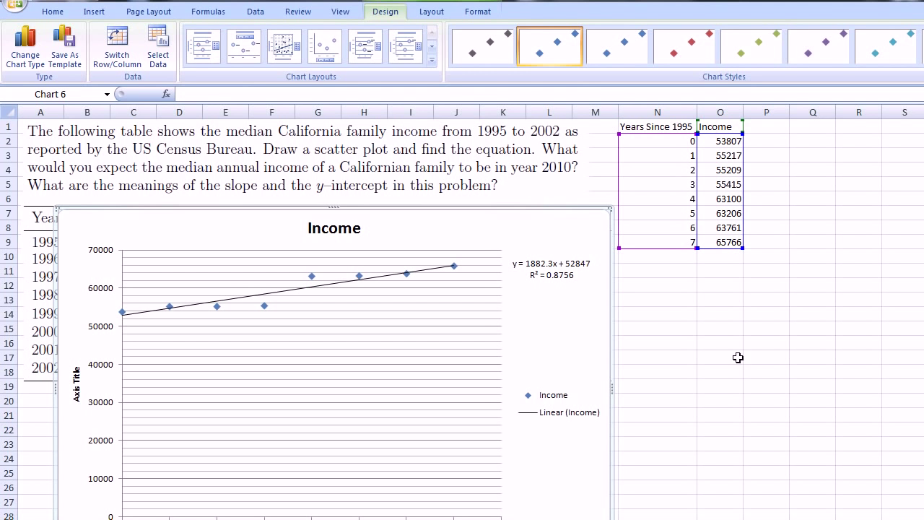
left_click(686, 312)
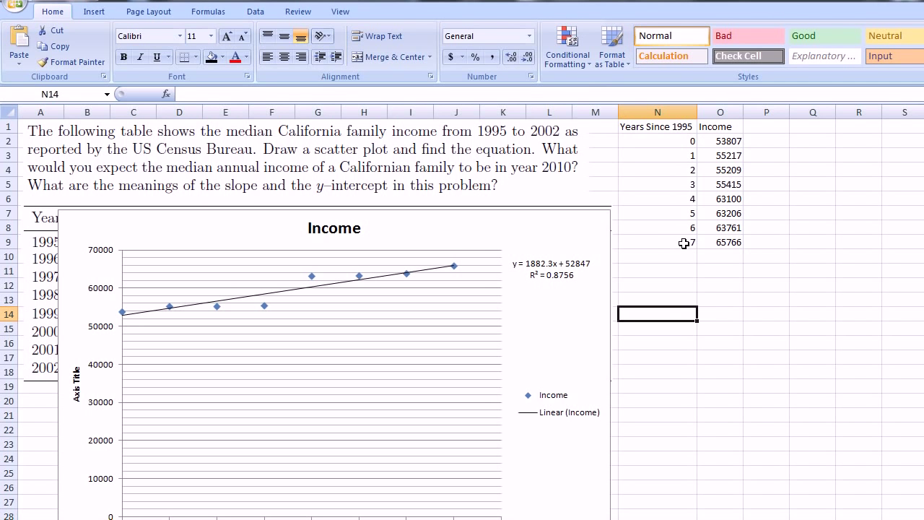
left_click(784, 242)
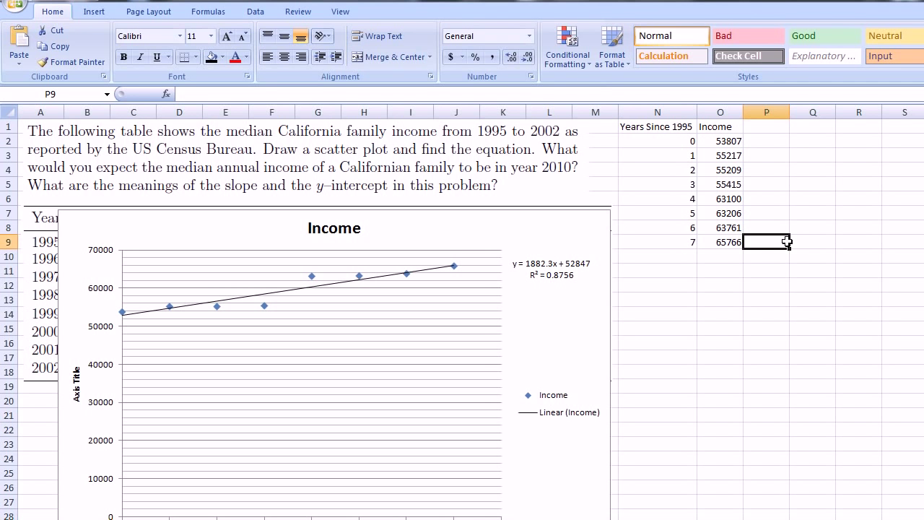
type("2002")
key("Return")
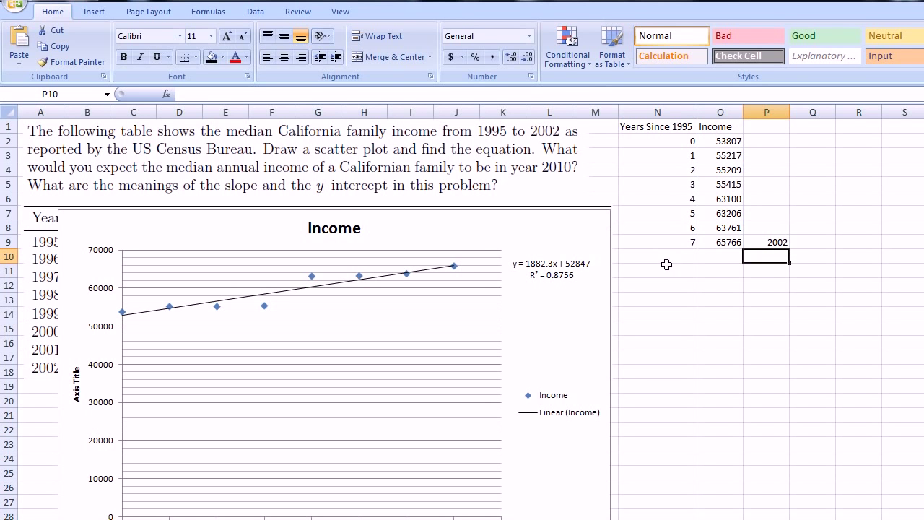
left_click(780, 243)
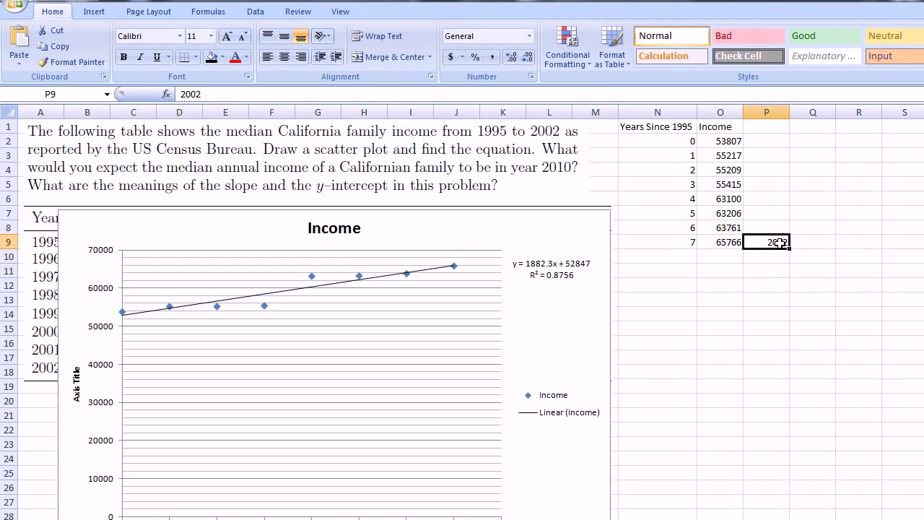
key("Delete")
Insert a new column before the Years Since 1995 column and enter the header "Year" in N1
key("Up")
key("Up")
key("Up")
key("Up")
key("Up")
key("Up")
key("Left")
key("Left")
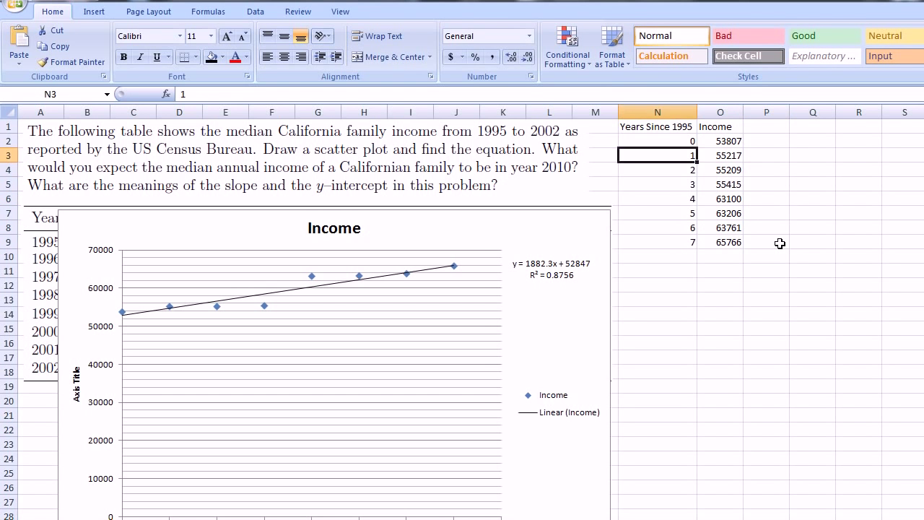
key("Up")
key("Up")
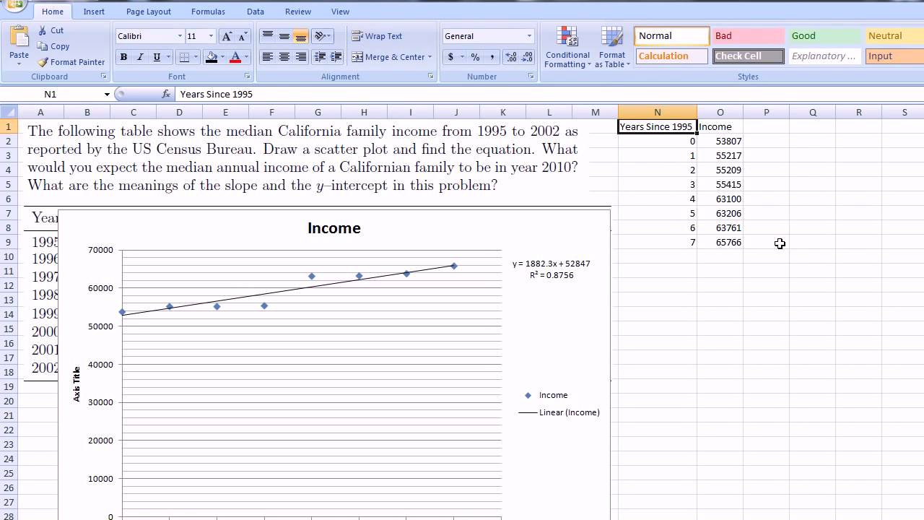
key("alt+h")
key("i")
key("c")
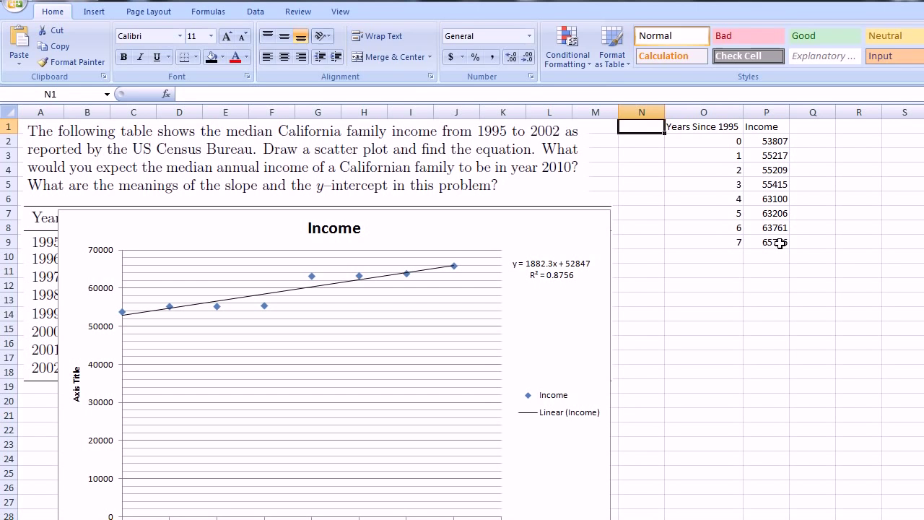
type("Year")
key("Return")
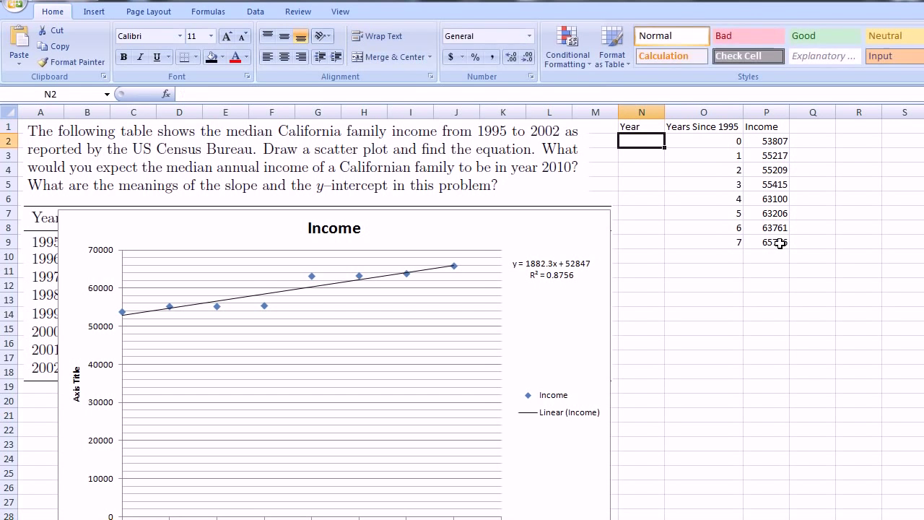
Fill the Year column from 1995 to 2010 in N2:N17 and extend the Years Since 1995 series through 15 in O17
type("1995")
key("Return")
type("19")
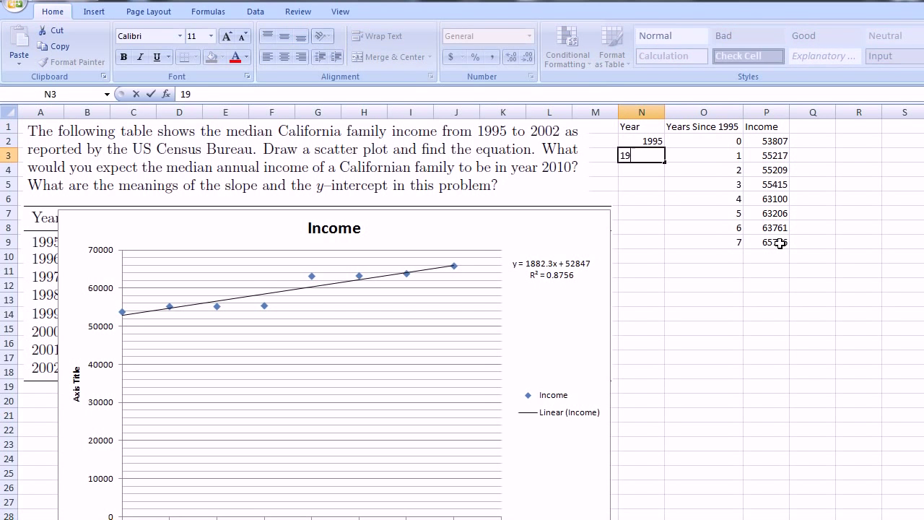
type("96")
key("Return")
left_click_drag(649, 140, 645, 154)
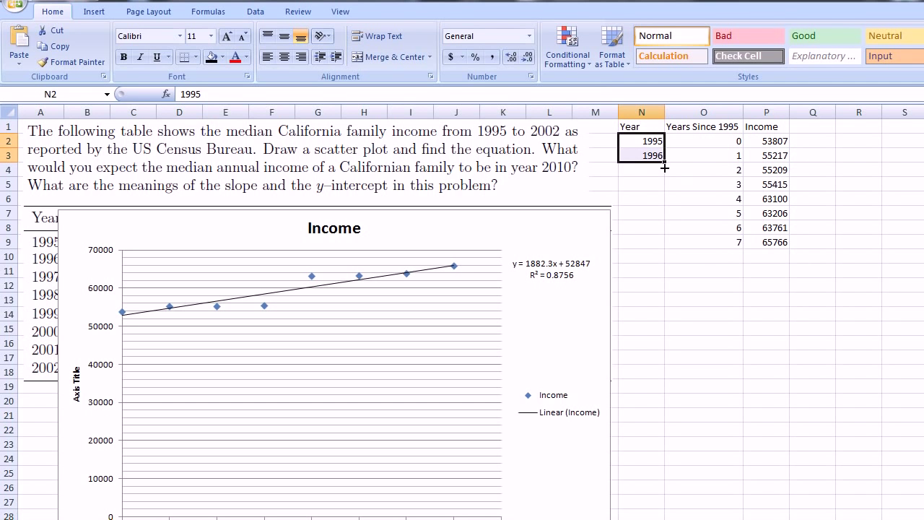
left_click_drag(664, 167, 646, 367)
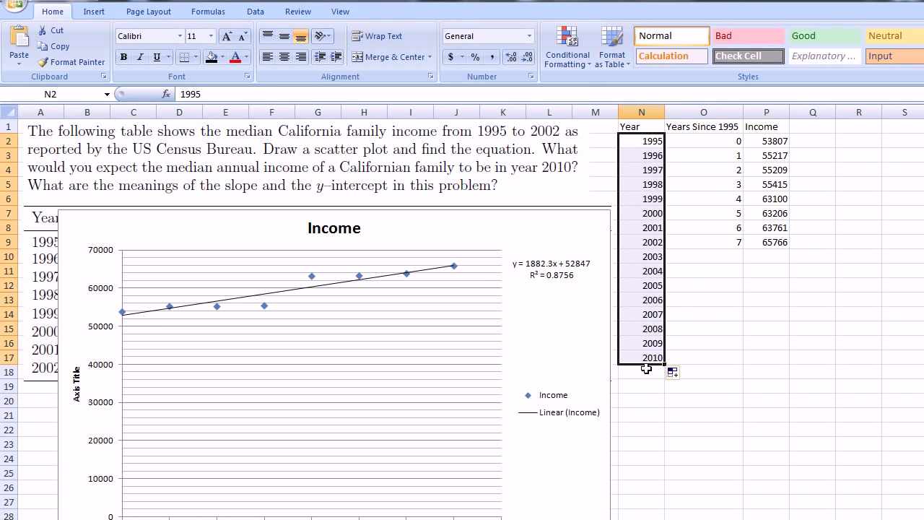
left_click(658, 412)
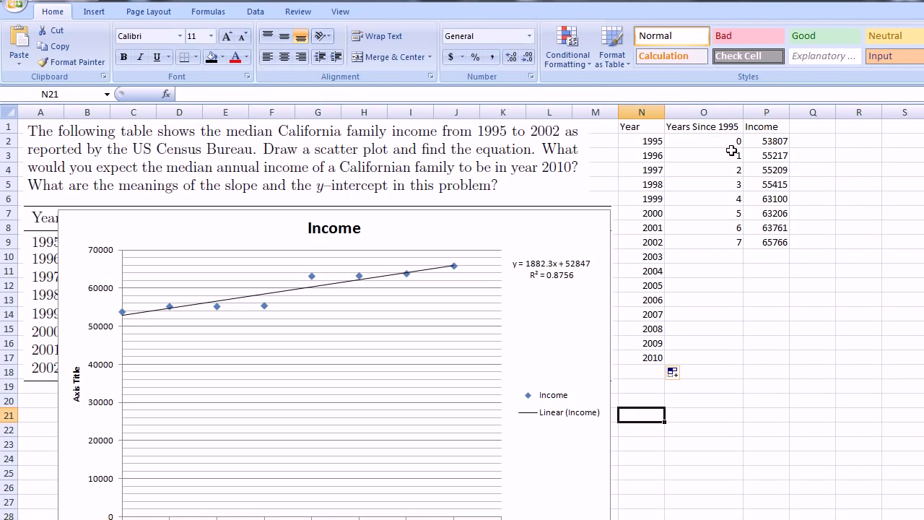
left_click_drag(718, 142, 743, 363)
left_click(800, 312)
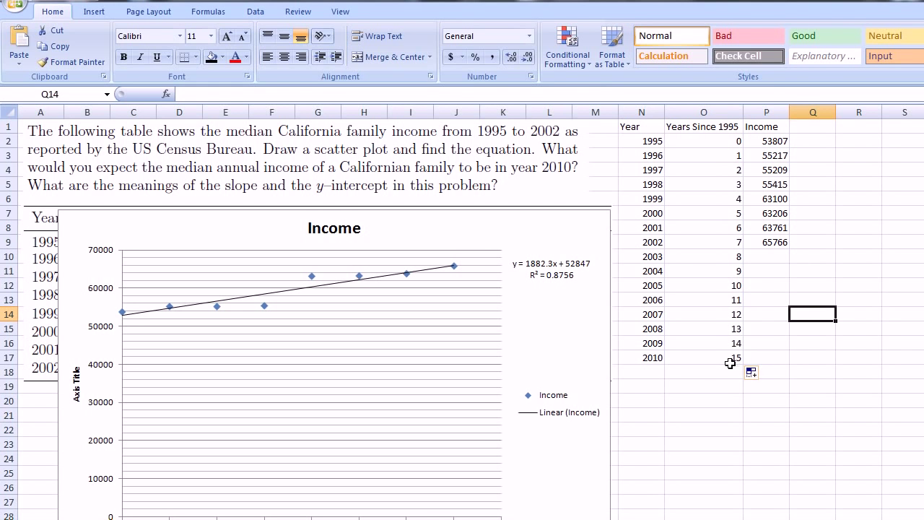
Calculate the predicted 2010 income in P17 with the trendline formula =1882.3*O17+52847
left_click(763, 360)
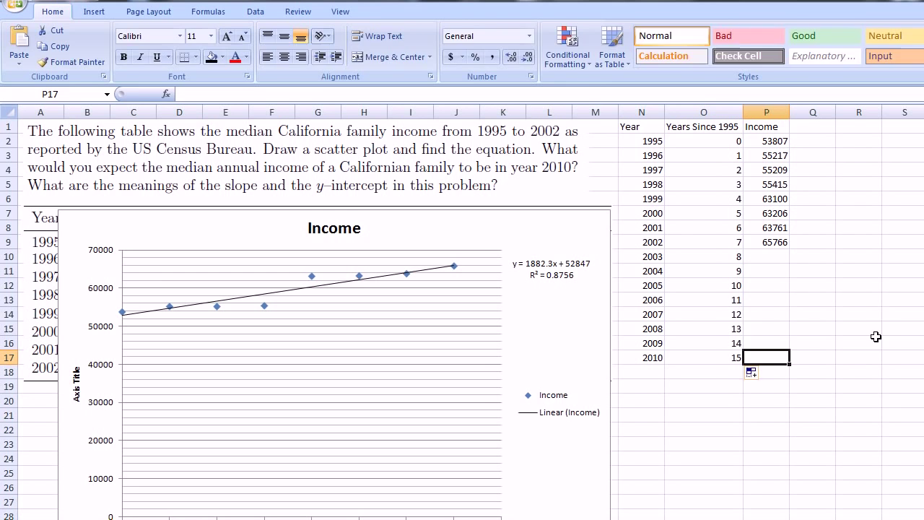
type("=")
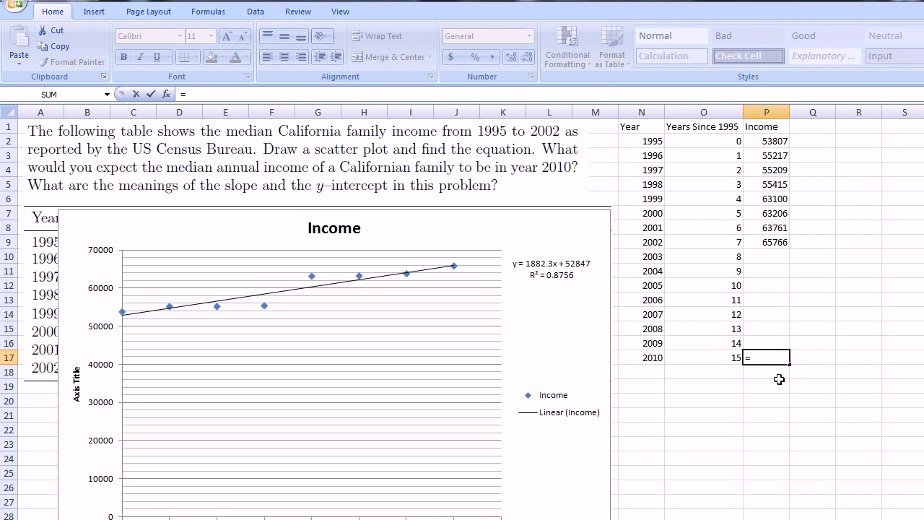
type("1882.3*")
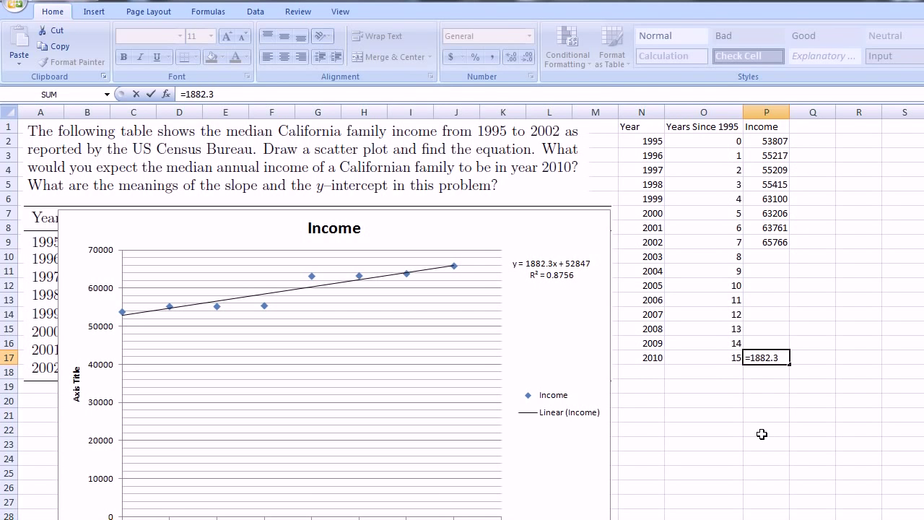
left_click(721, 358)
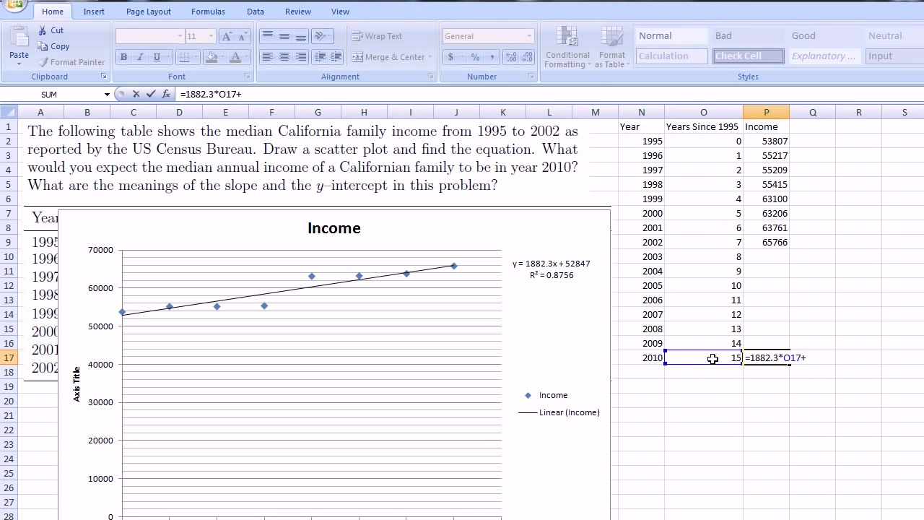
type("52847")
key("Return")
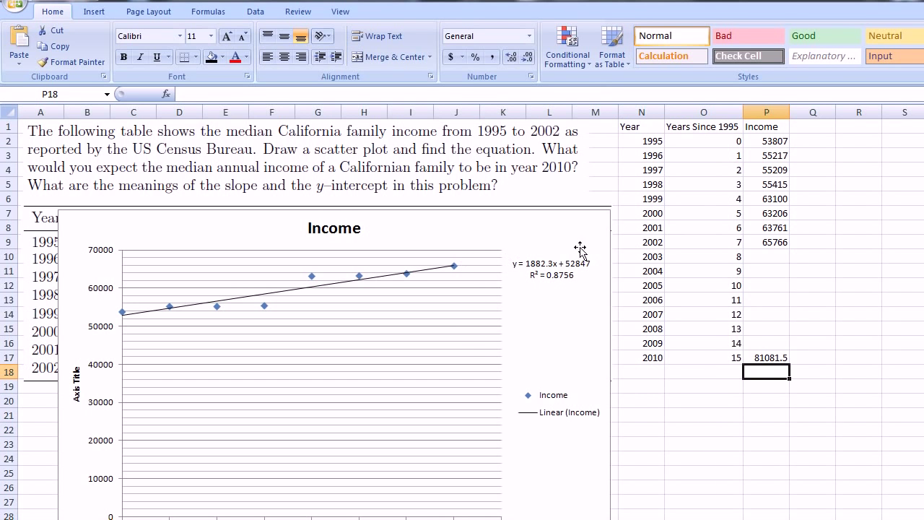
left_click(774, 358)
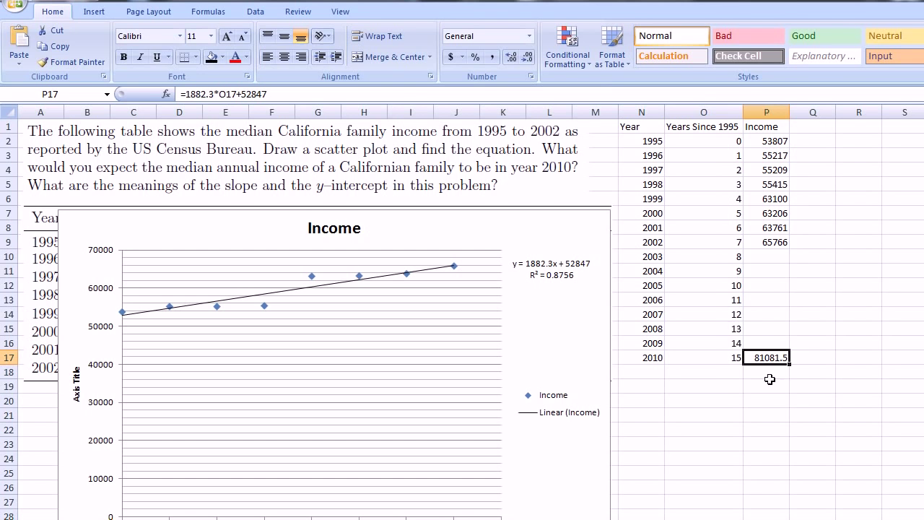